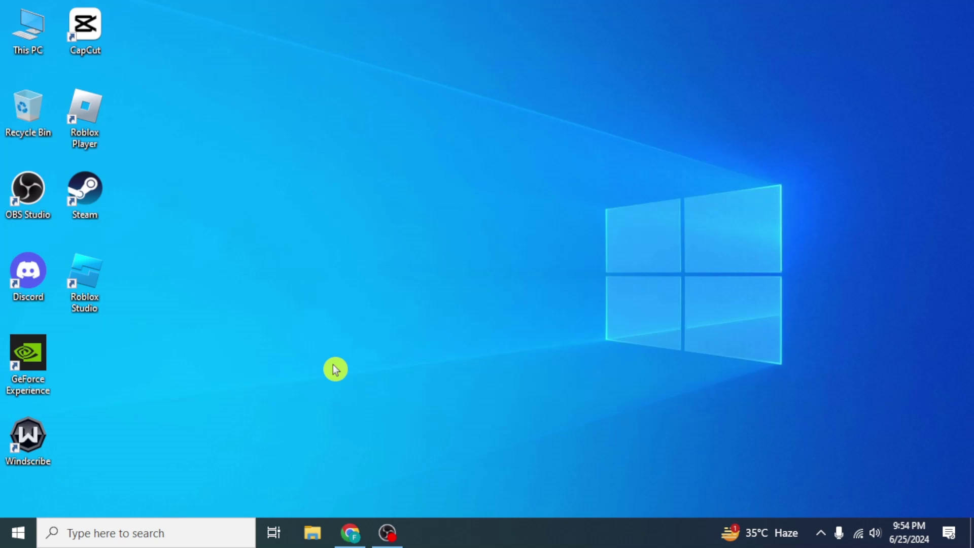
# - Launch Chrome from the Windows taskbar
pyautogui.click(350, 532)
# - Enter the username, choose the saved email from autofill, and start the confirmation email
pyautogui.click(244, 43)
pyautogui.write('roblox.com/support')
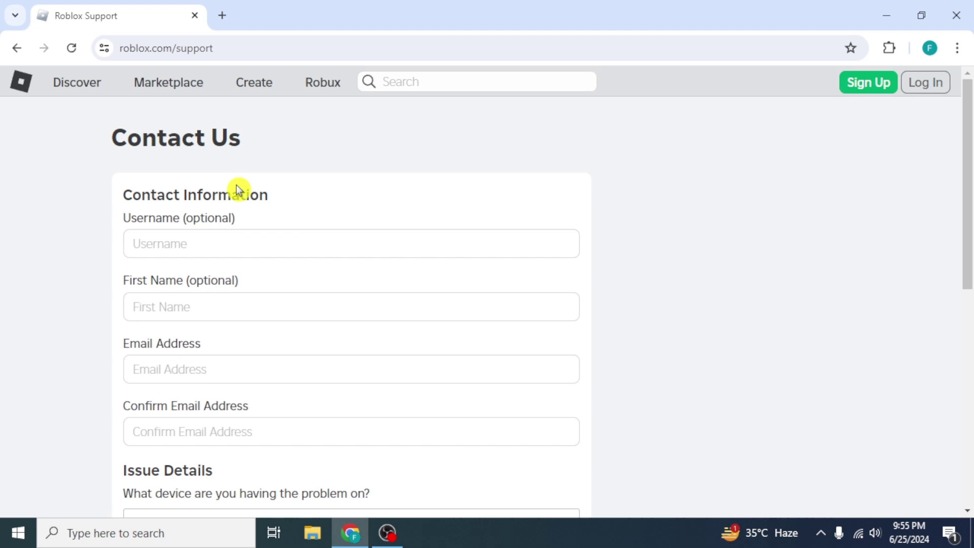
pyautogui.click(238, 241)
pyautogui.write('f')
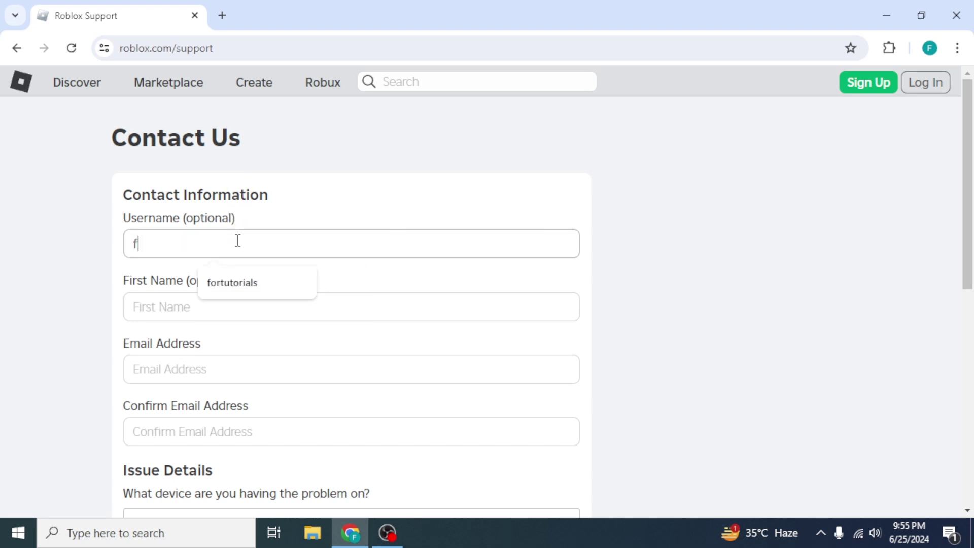
pyautogui.write('ortutori')
pyautogui.write('als')
pyautogui.click(234, 370)
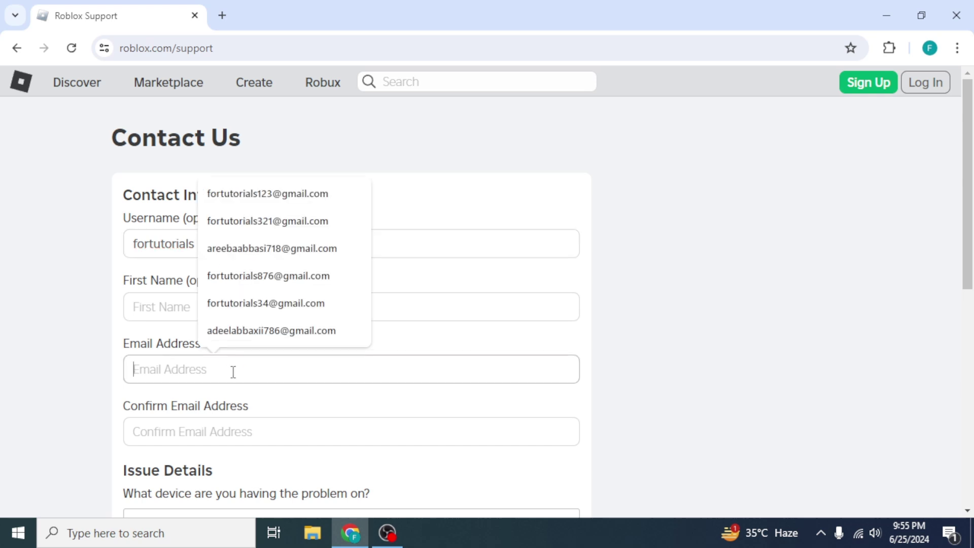
pyautogui.click(253, 197)
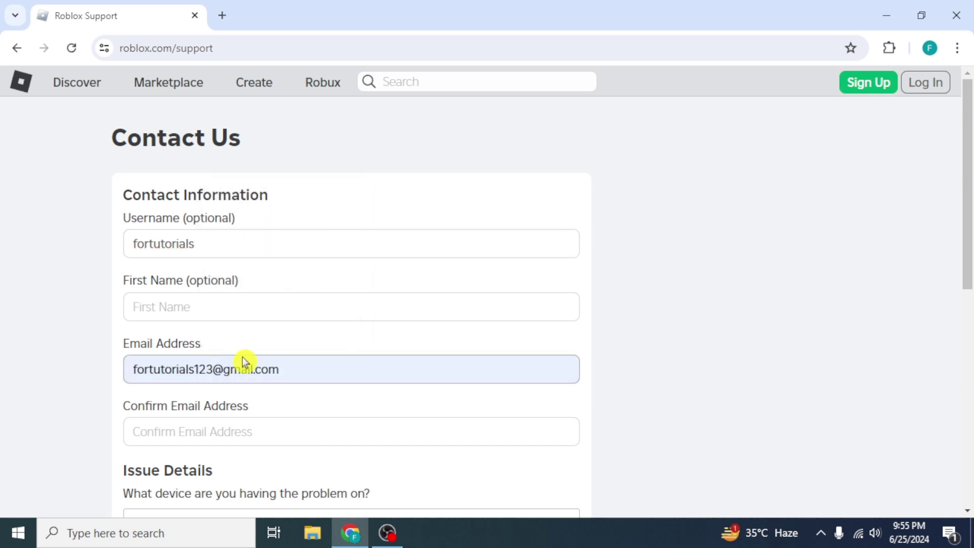
pyautogui.scroll(-1, 243, 363)
pyautogui.click(240, 358)
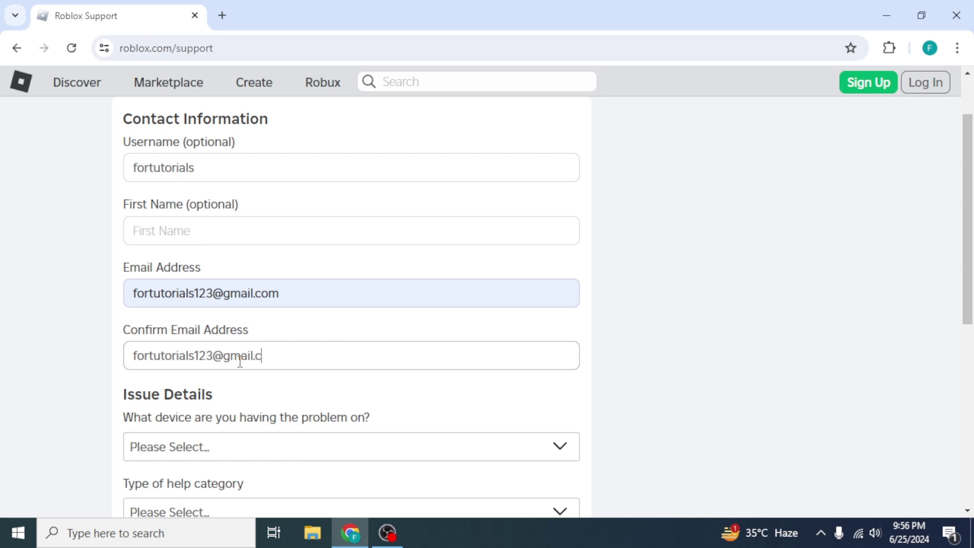
pyautogui.scroll(-2, 240, 362)
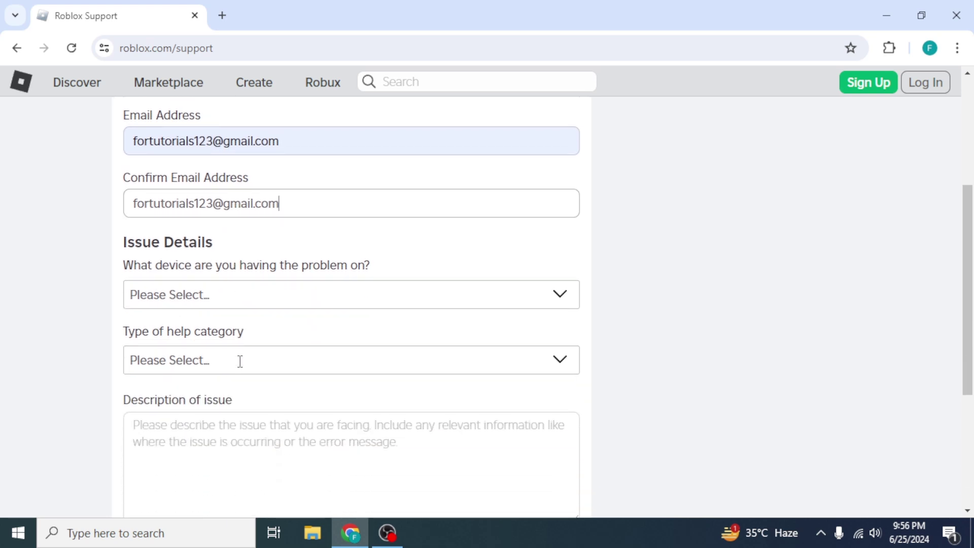
# - Choose device PC, Delete My Account as category and sub-category, and start the description
pyautogui.click(235, 309)
pyautogui.click(231, 315)
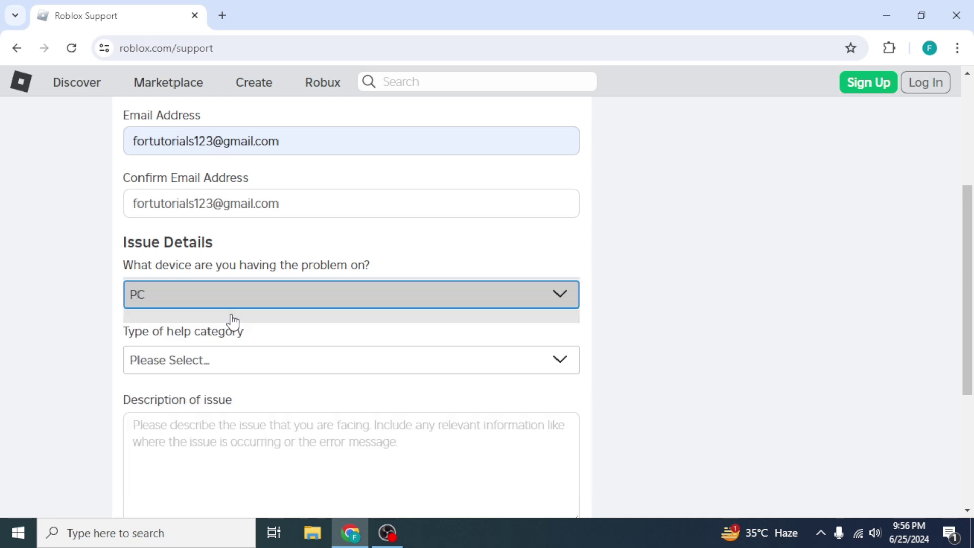
pyautogui.click(229, 361)
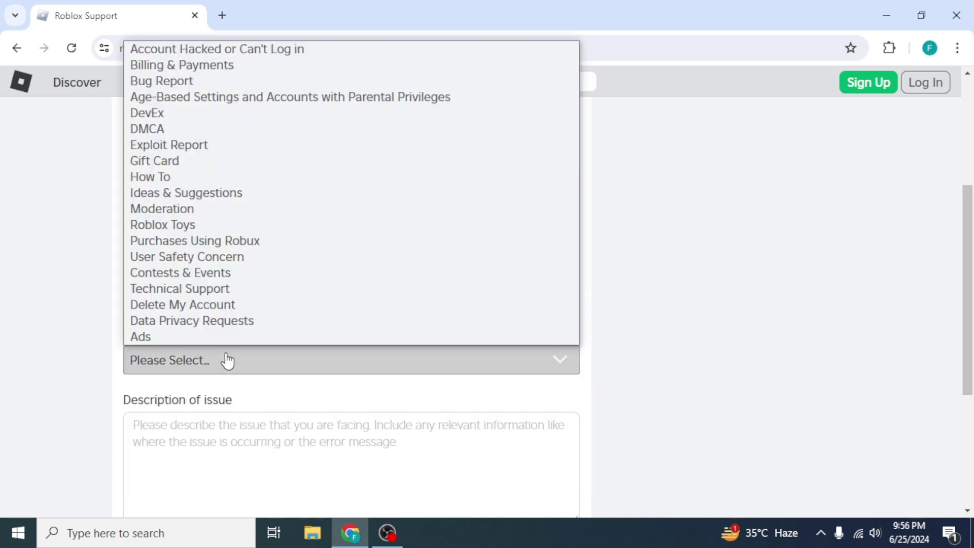
pyautogui.click(221, 305)
pyautogui.click(219, 403)
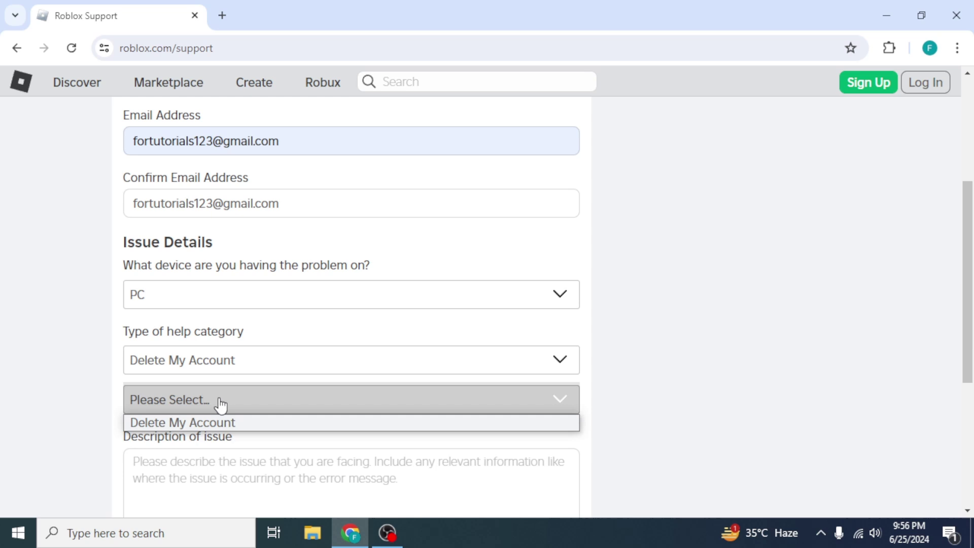
pyautogui.click(216, 422)
pyautogui.scroll(-2, 215, 421)
pyautogui.click(209, 315)
pyautogui.write("i can't find the option for ")
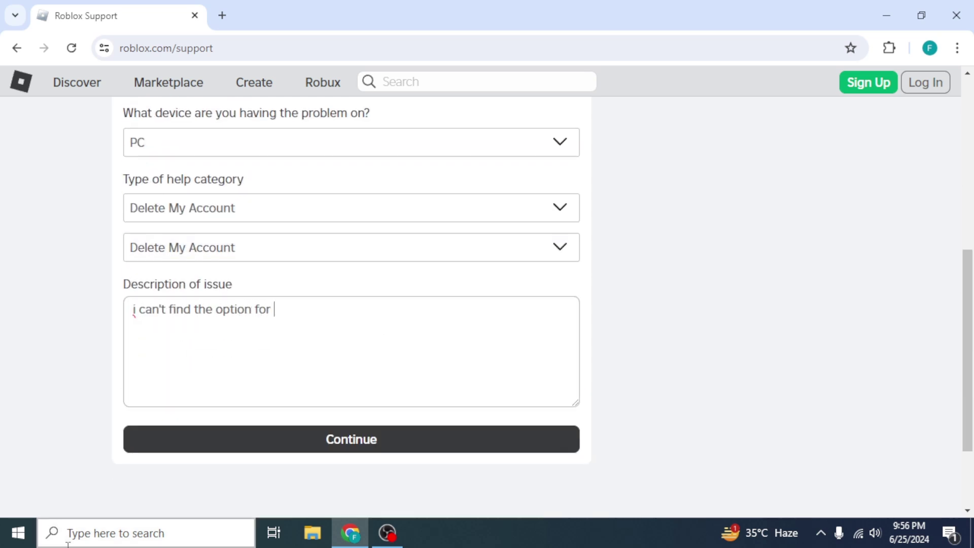
pyautogui.write('deleting my roblox account.')
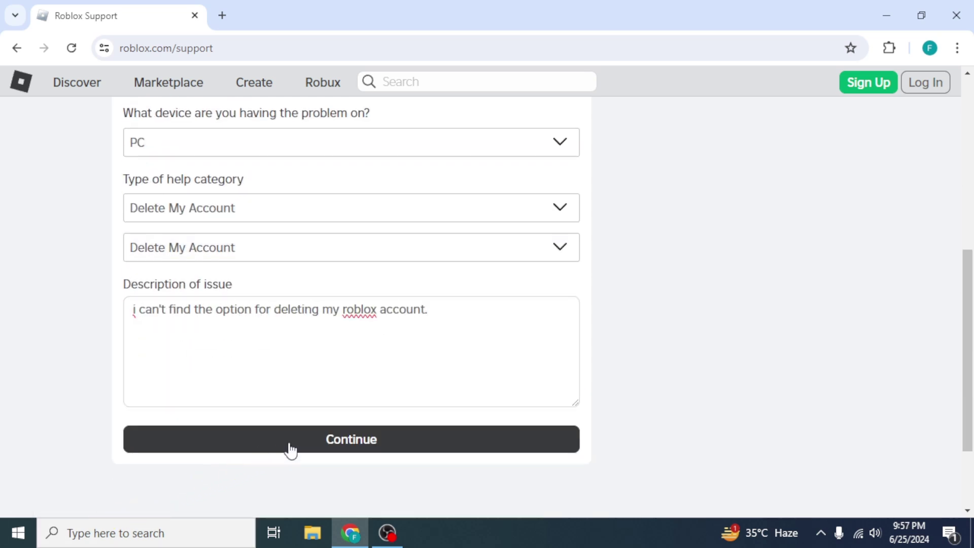
# - Continue the request and solve the rotate-to-match-the-hand verification puzzle
pyautogui.click(289, 447)
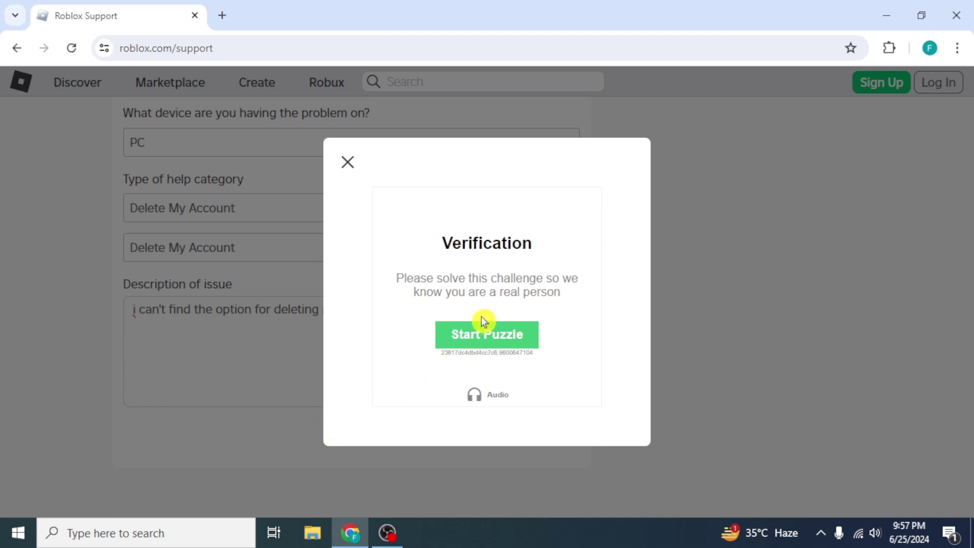
pyautogui.click(472, 333)
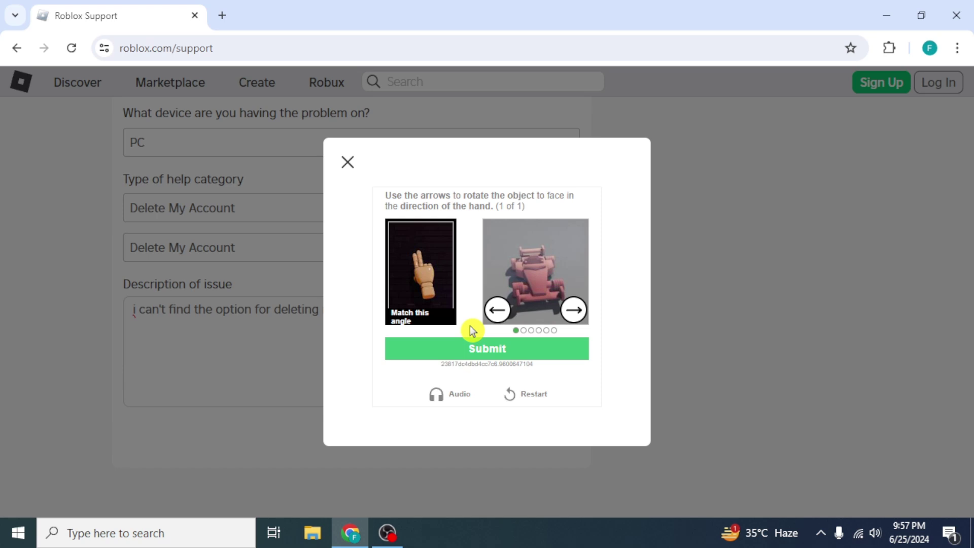
pyautogui.click(497, 311)
pyautogui.click(498, 311)
pyautogui.click(490, 350)
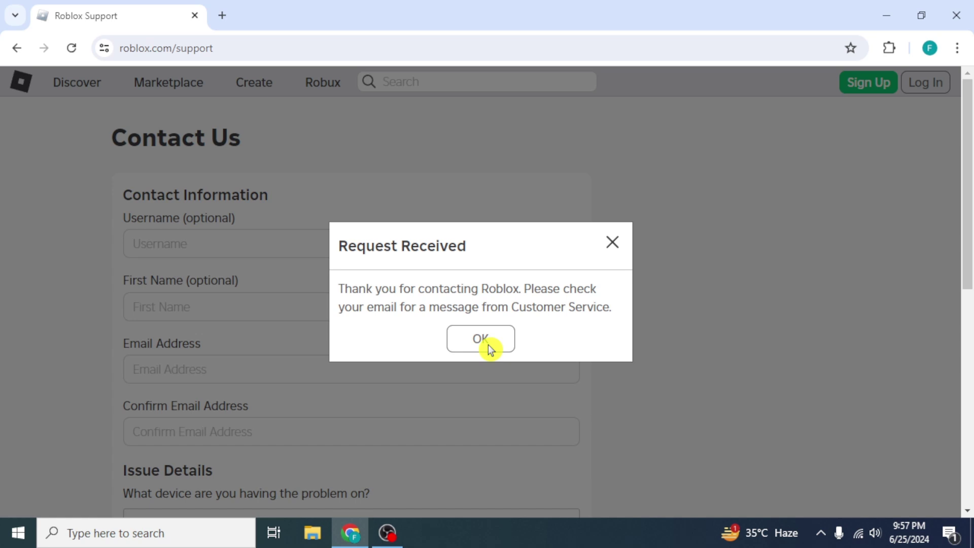
# - Dismiss the Request Received confirmation with OK
pyautogui.click(487, 344)
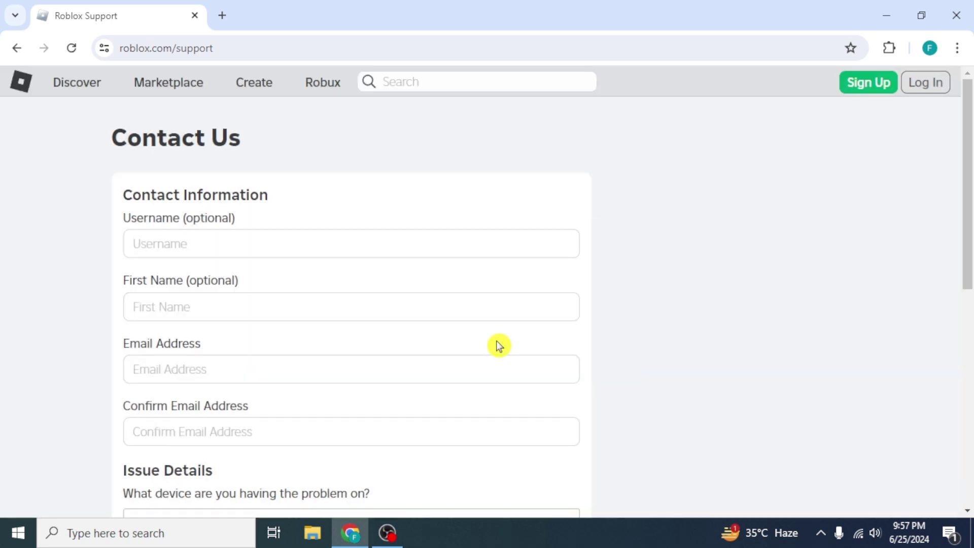